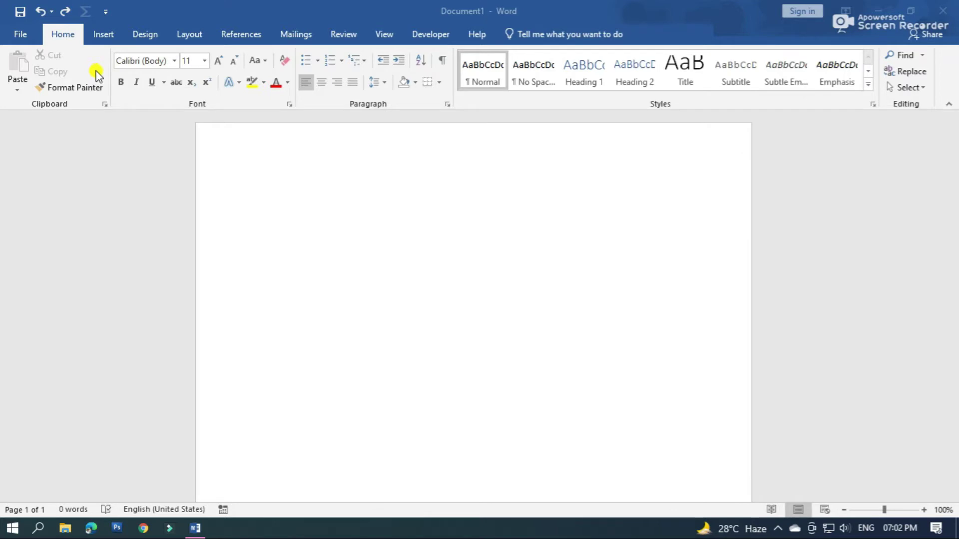
Apply Arial Black to the blank document with the font's keyboard shortcut.
{"action": "left_click", "coordinate": [262, 187]}
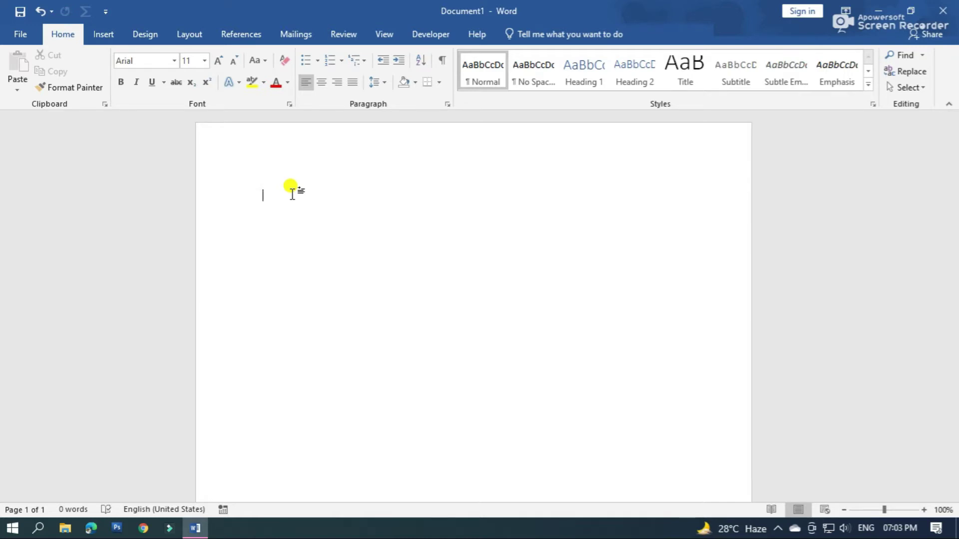
{"action": "key", "text": "ctrl+y"}
Open the Customize Keyboard dialog from the ribbon customization page in Word Options.
{"action": "right_click", "coordinate": [292, 35]}
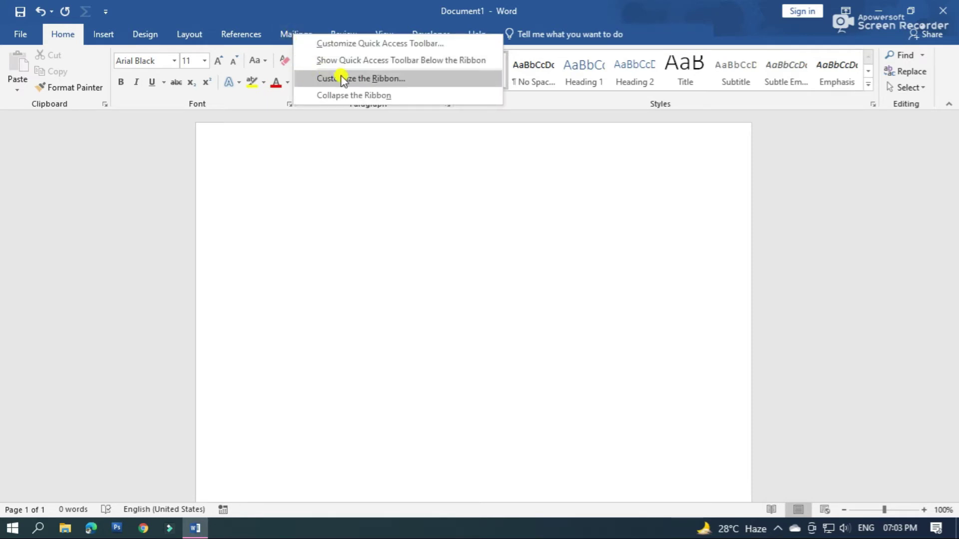
{"action": "left_click", "coordinate": [366, 80]}
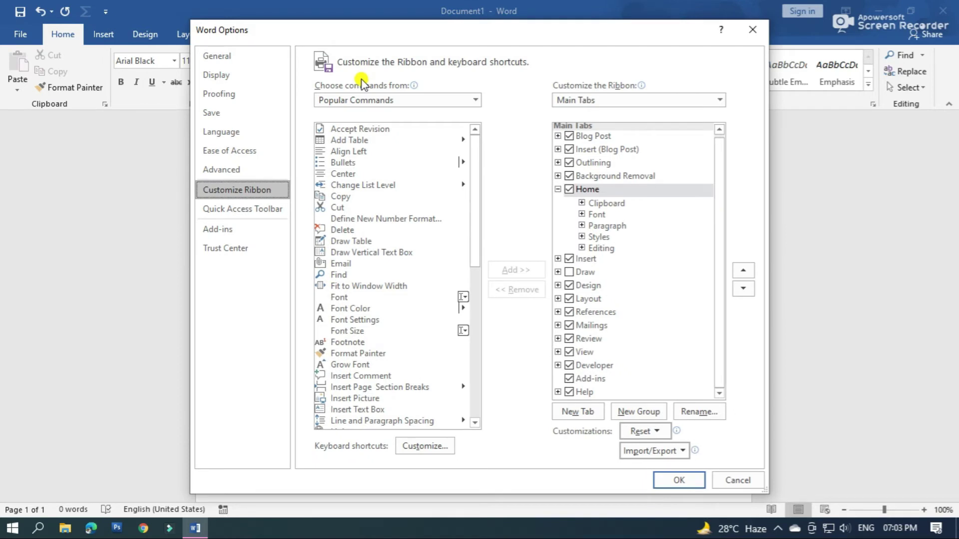
{"action": "left_click_drag", "start_coordinate": [427, 32], "coordinate": [417, 17]}
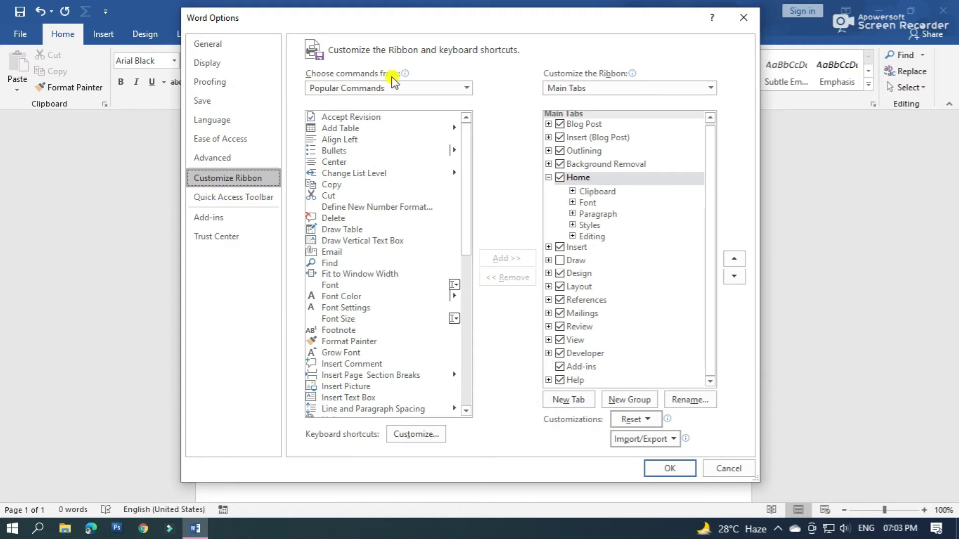
{"action": "left_click", "coordinate": [424, 441]}
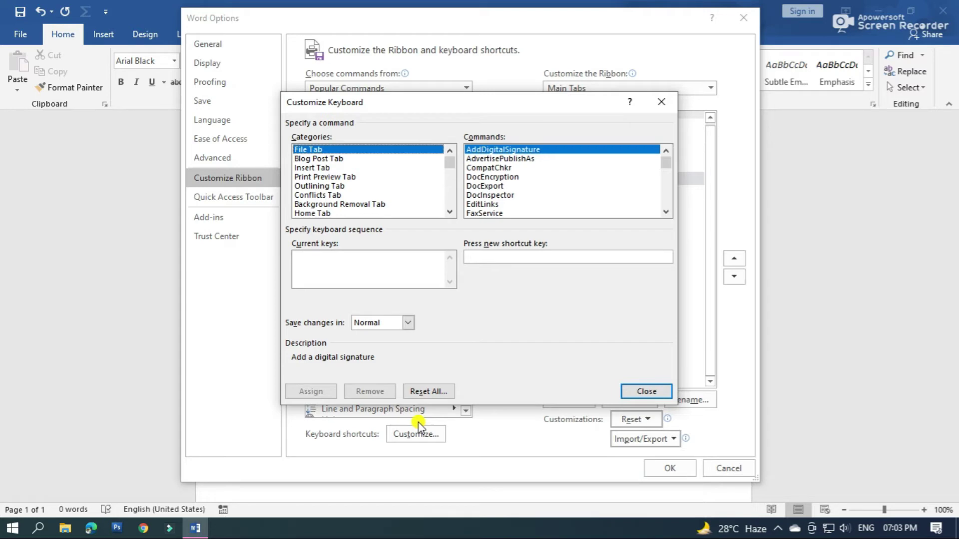
Select the Fonts category and scroll its list down to the B fonts.
{"action": "left_click", "coordinate": [320, 187]}
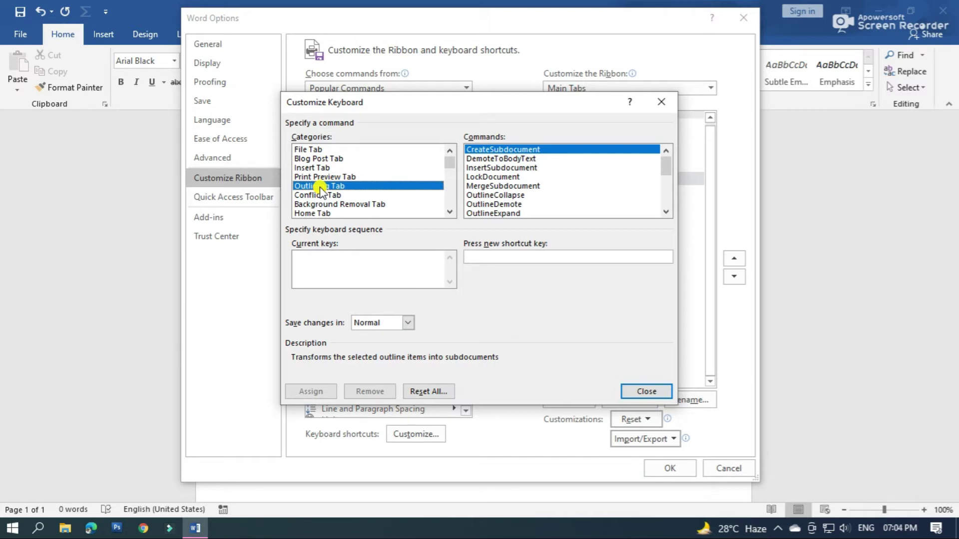
{"action": "key", "text": "f"}
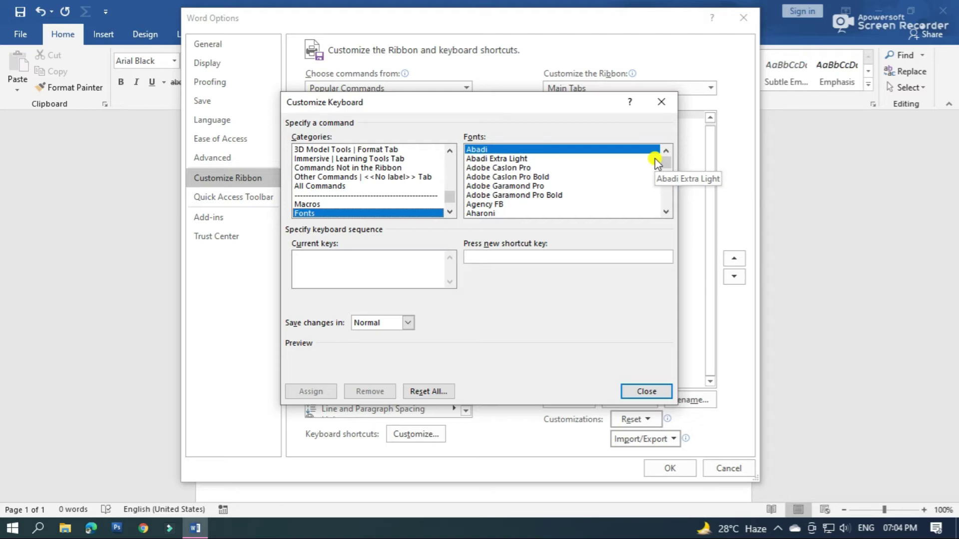
{"action": "left_click_drag", "start_coordinate": [663, 165], "coordinate": [664, 166]}
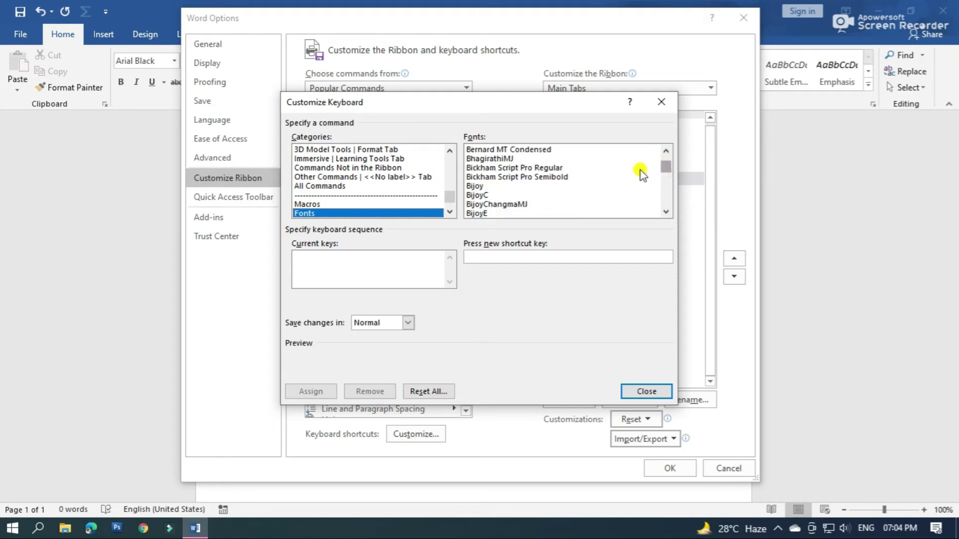
Select Bijoy in the Fonts list and assign it the Ctrl+Shift+B shortcut.
{"action": "left_click", "coordinate": [481, 186]}
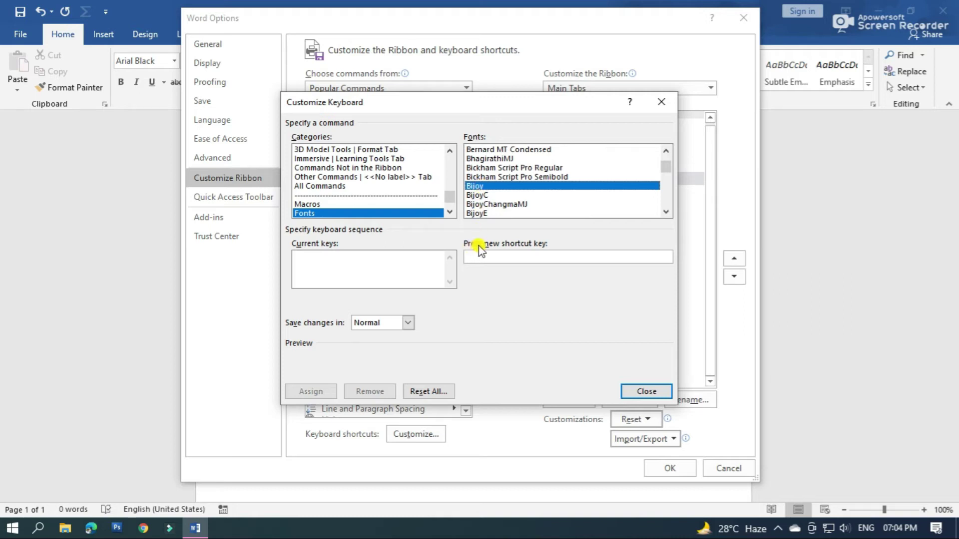
{"action": "left_click", "coordinate": [503, 257]}
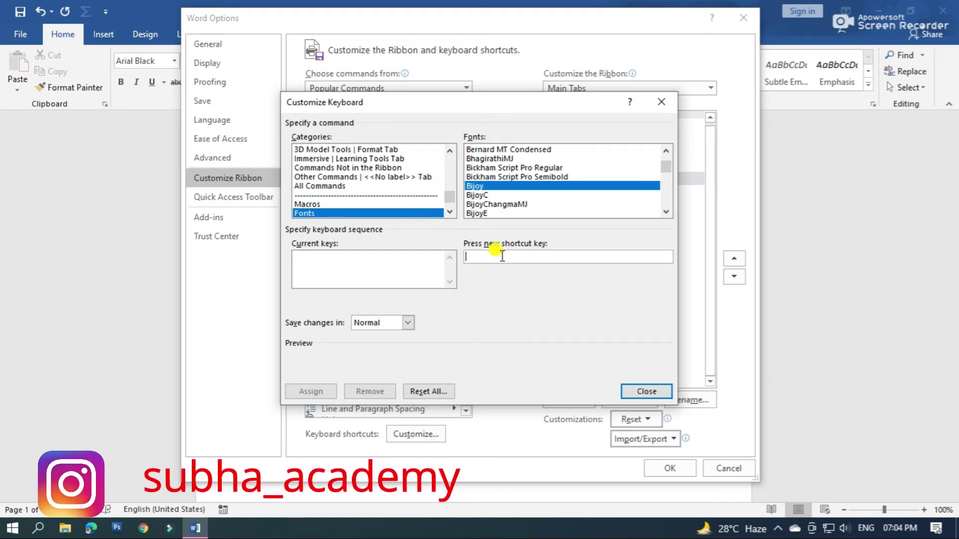
{"action": "key", "text": "ctrl+shift+b"}
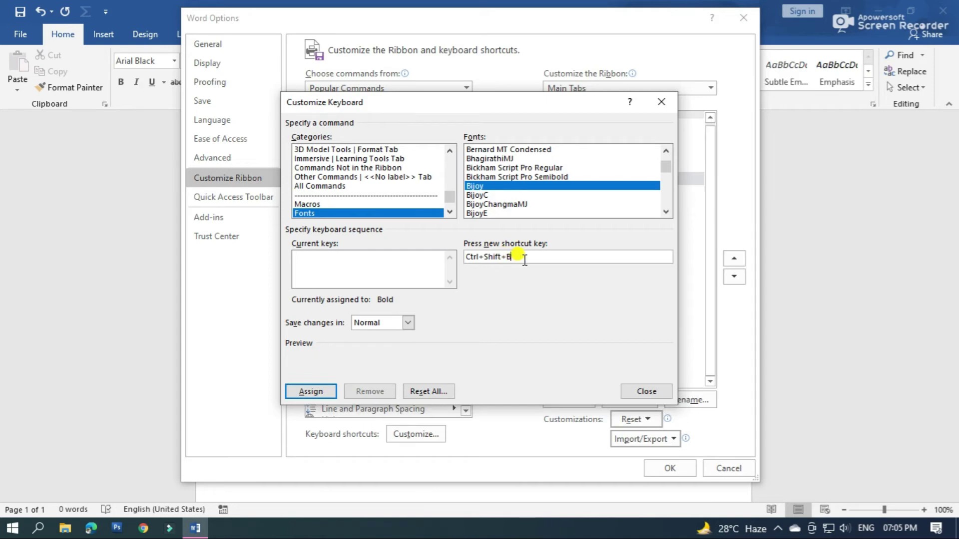
{"action": "left_click", "coordinate": [322, 395]}
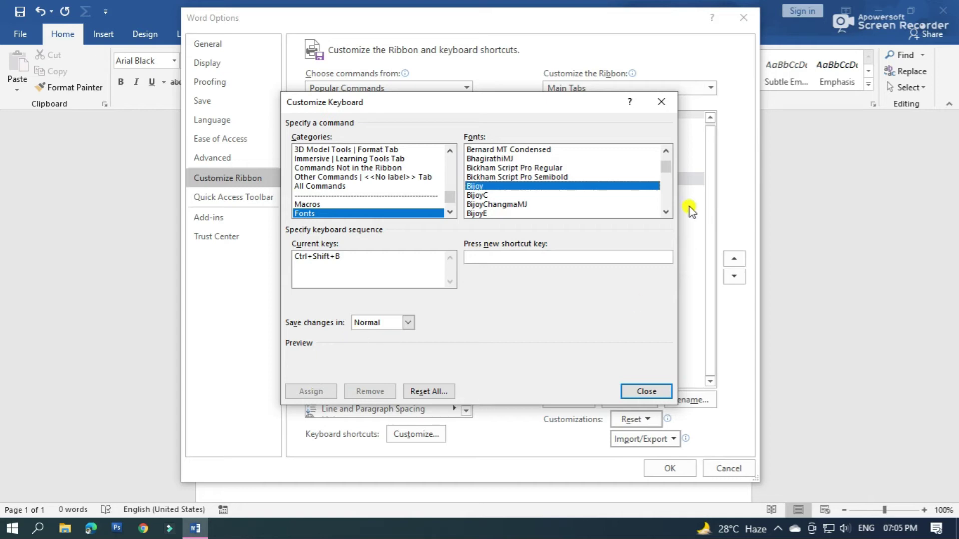
Scroll to Playbill in the Fonts list and assign it the Ctrl+Shift+T shortcut.
{"action": "left_click_drag", "start_coordinate": [667, 166], "coordinate": [666, 189]}
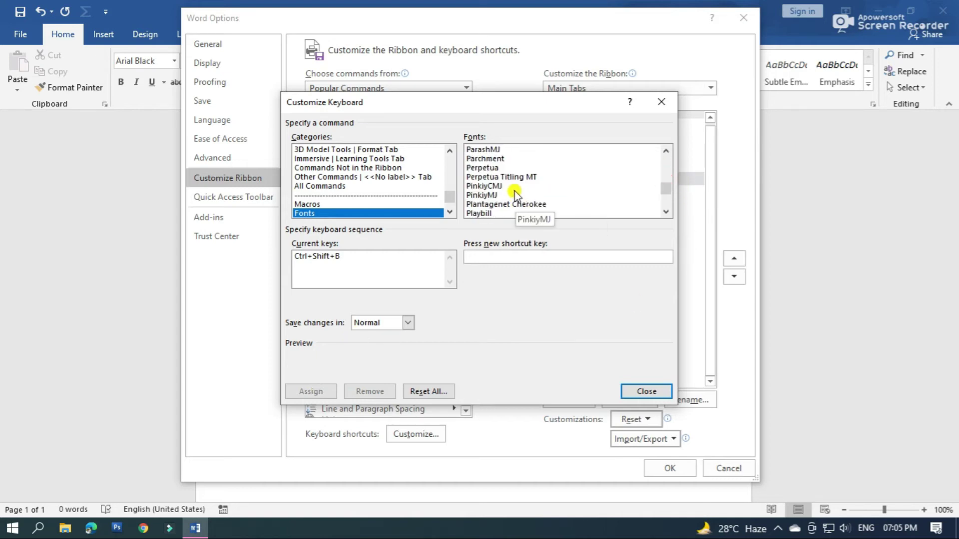
{"action": "left_click", "coordinate": [495, 215]}
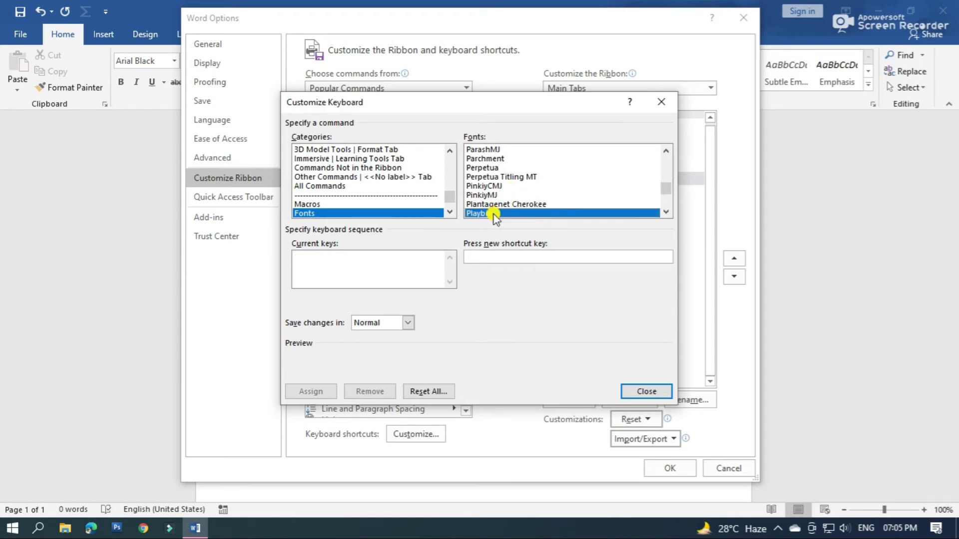
{"action": "left_click", "coordinate": [492, 257]}
{"action": "key", "text": "ctrl+shift+t"}
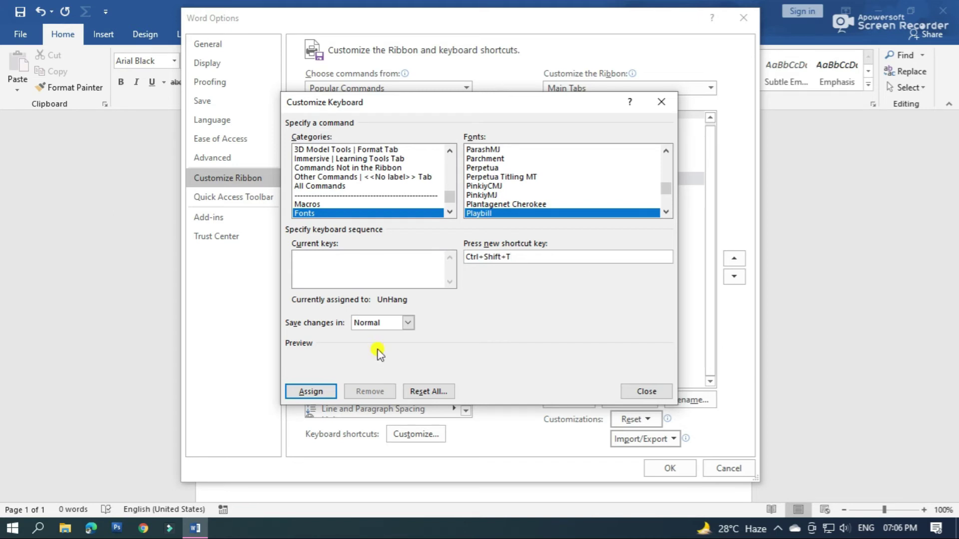
{"action": "left_click", "coordinate": [316, 390]}
Close the dialogs, then test Ctrl+Shift+T (Playbill) and Ctrl+Shift+B (Bijoy) in the Font box.
{"action": "left_click", "coordinate": [643, 392]}
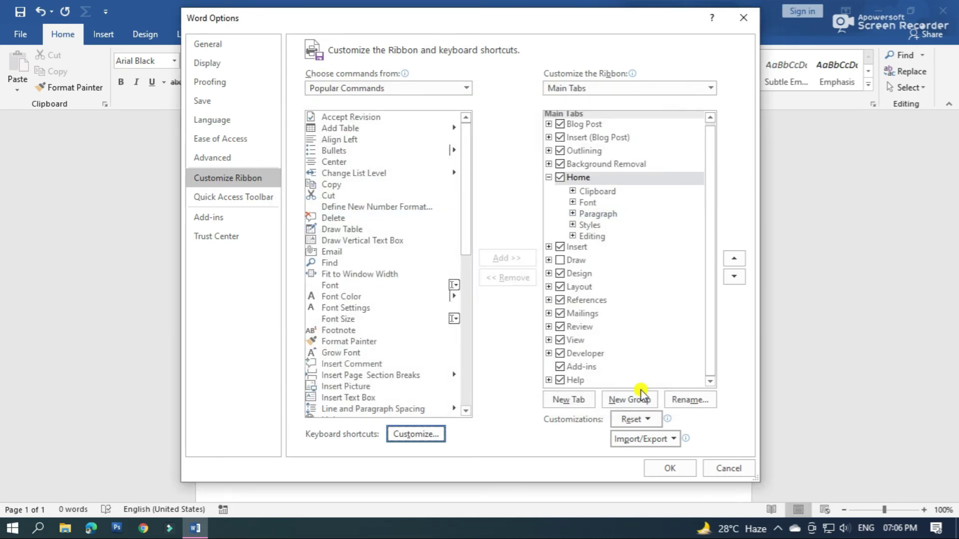
{"action": "left_click", "coordinate": [669, 469]}
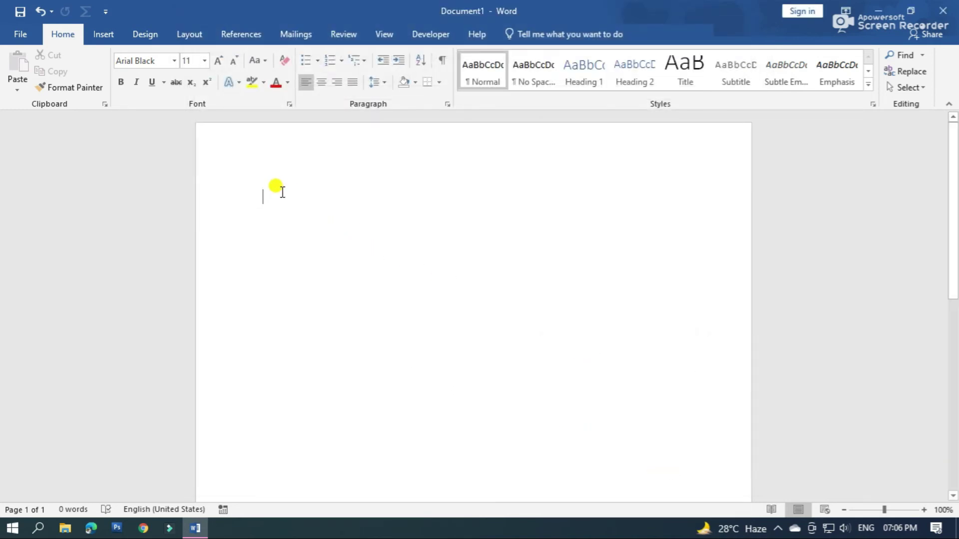
{"action": "key", "text": "ctrl+z"}
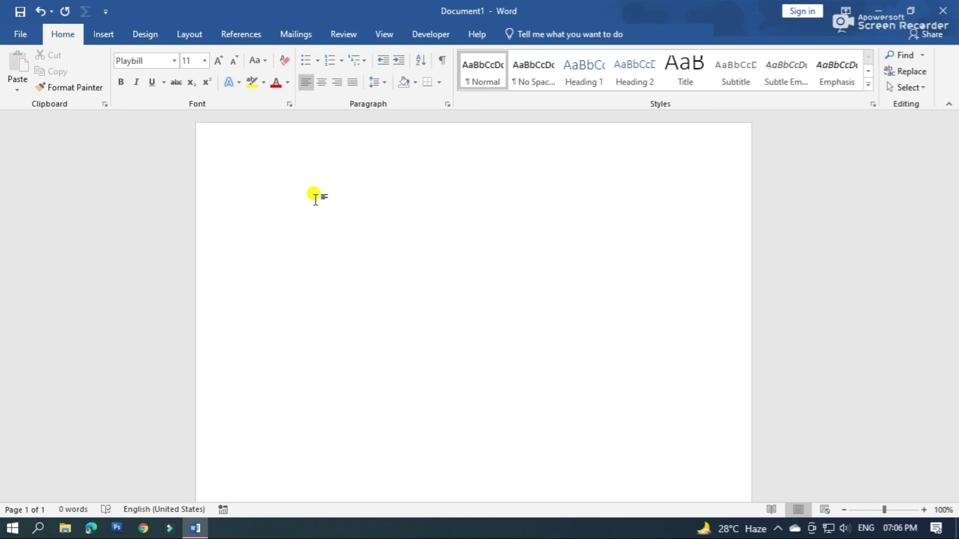
{"action": "key", "text": "ctrl+z"}
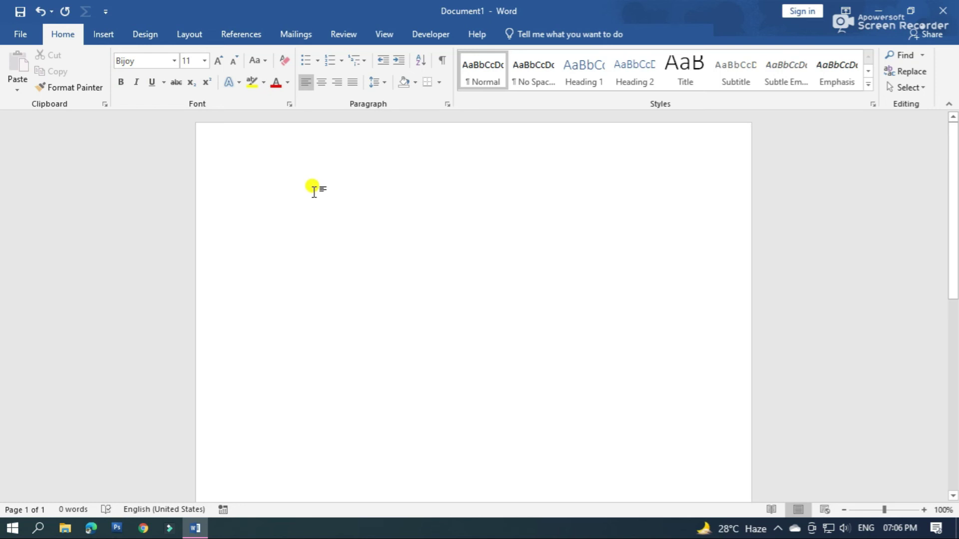
{"action": "left_click", "coordinate": [173, 60]}
{"action": "left_click", "coordinate": [396, 252]}
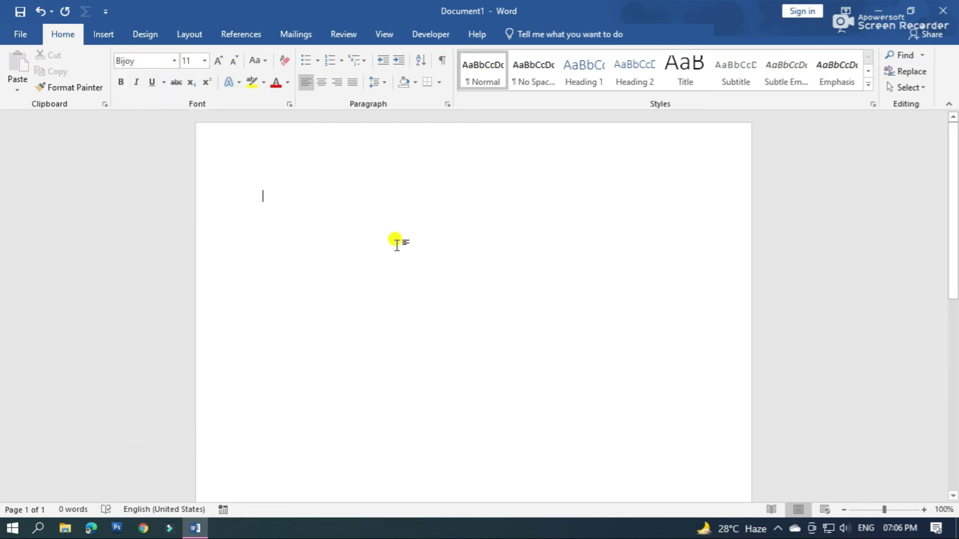